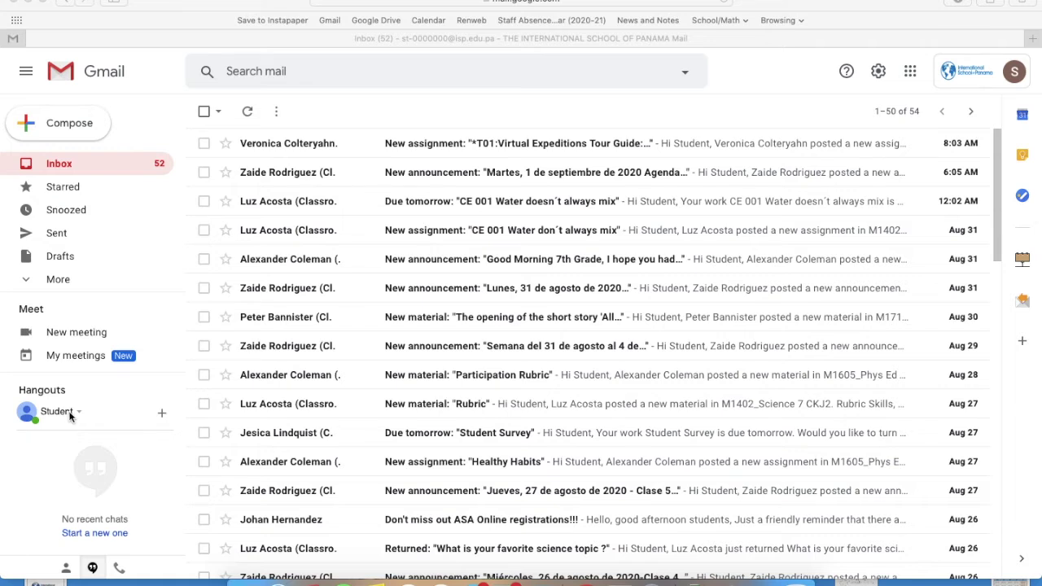
Step: Search the mail for "(classroom)" in quotation marks
left_click(252, 72)
left_click(265, 71)
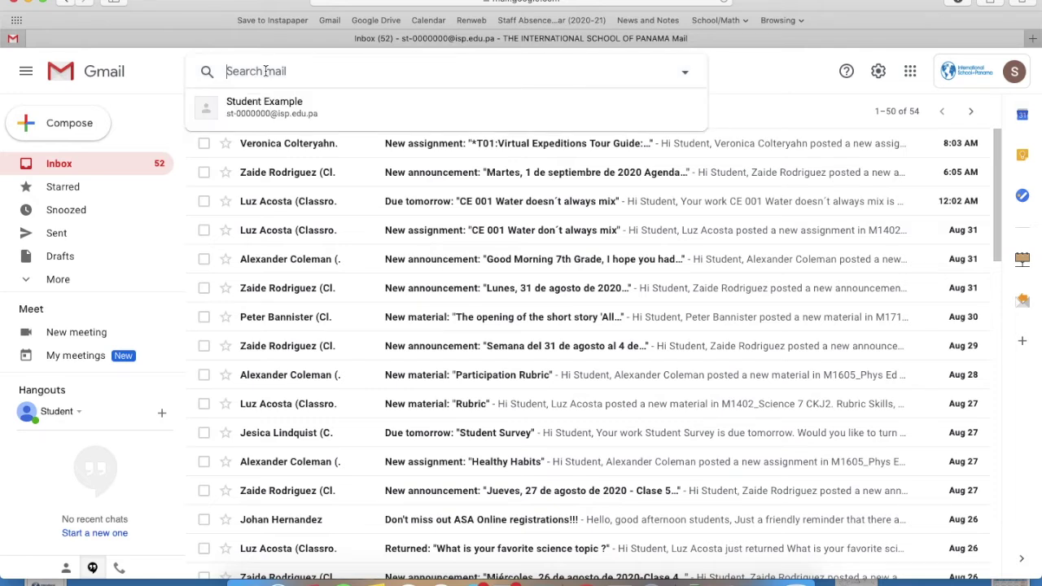
type("\"(c")
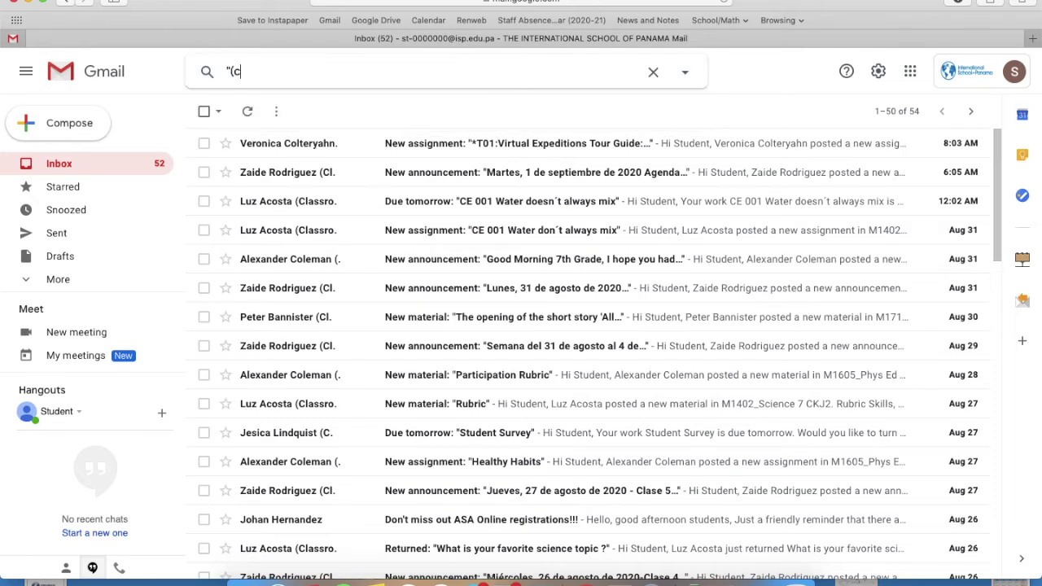
type("lassroom)\"")
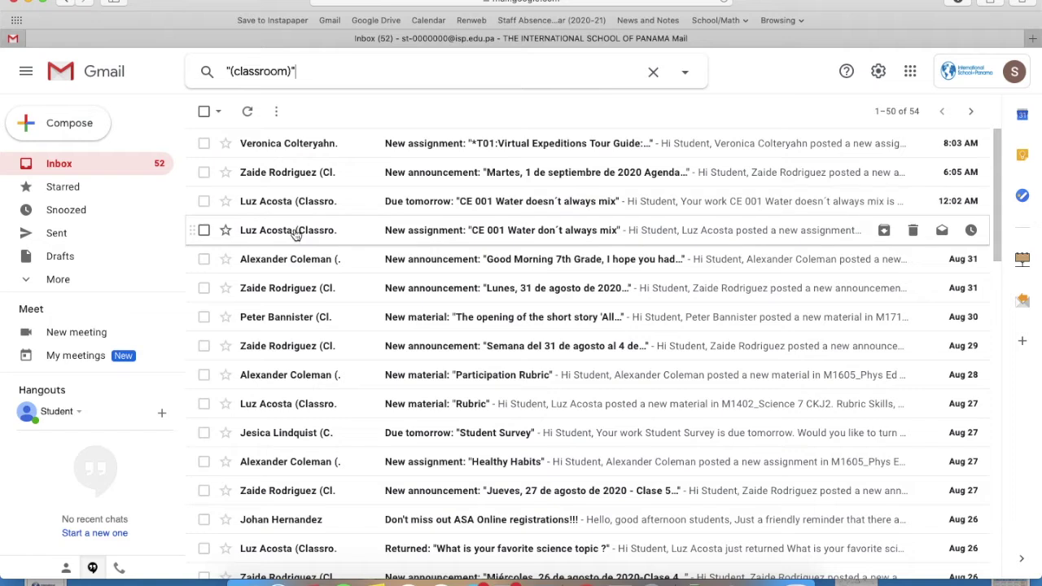
mouse_move(295, 234)
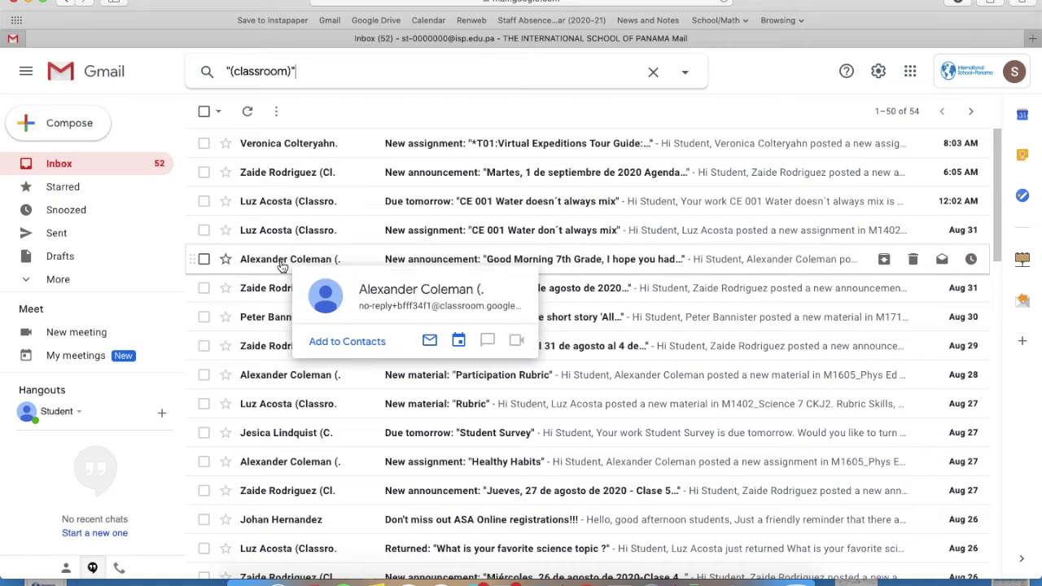
left_click(298, 72)
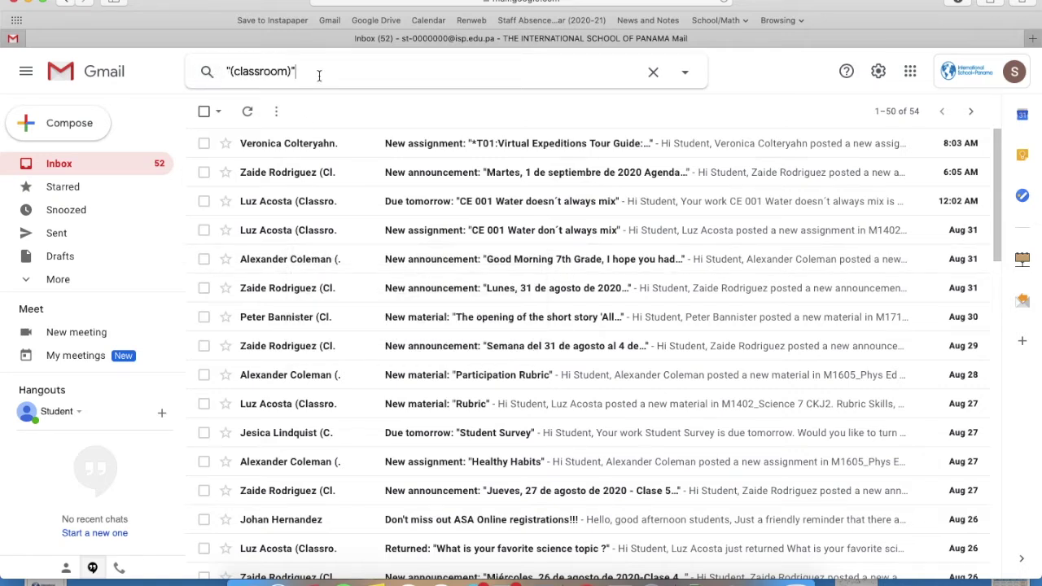
key("Return")
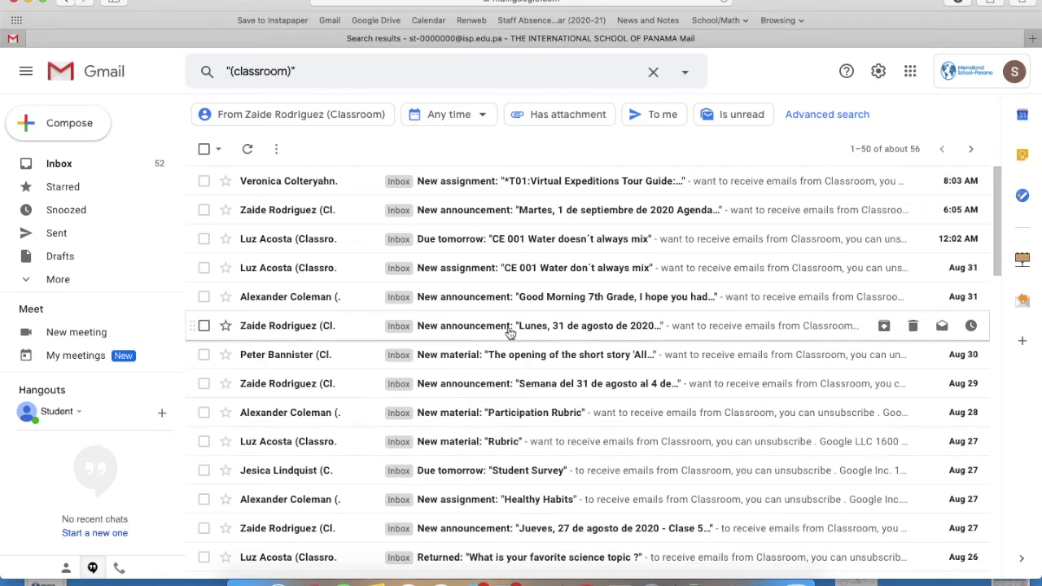
Step: Start a new filter from the classroom search and set it to skip the inbox and archive matching messages
left_click(685, 72)
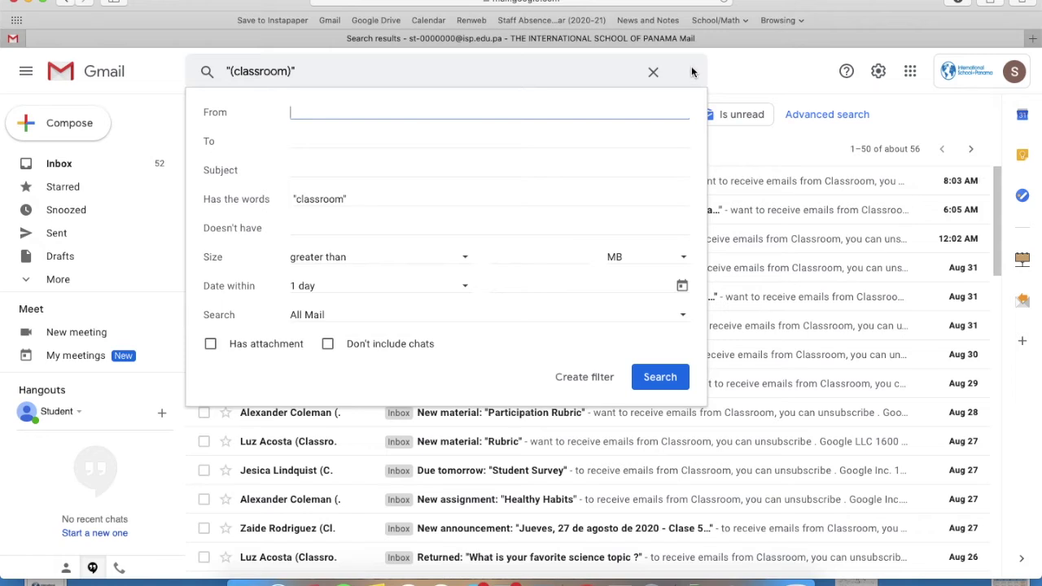
left_click(583, 384)
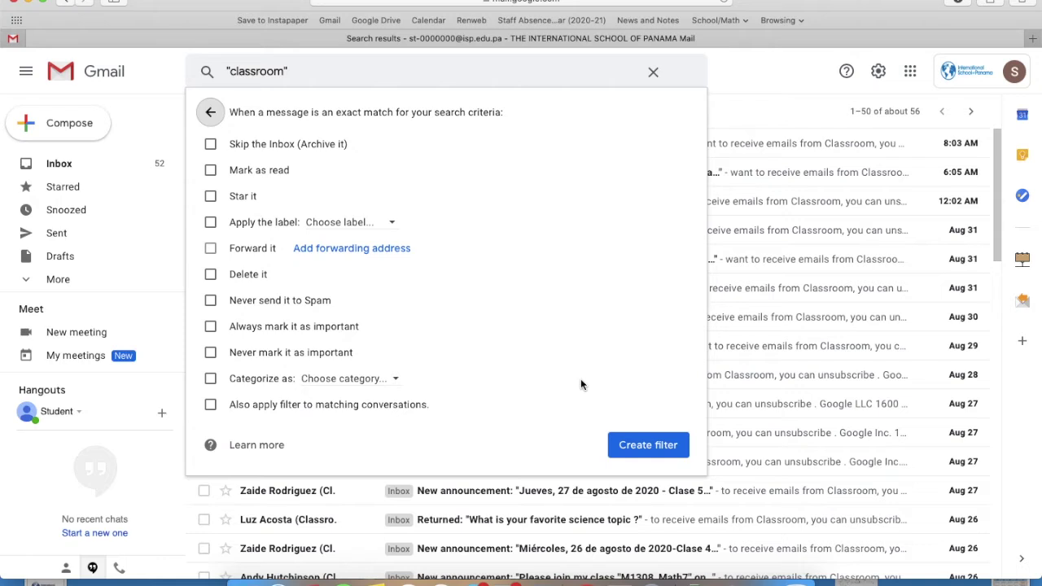
left_click(210, 144)
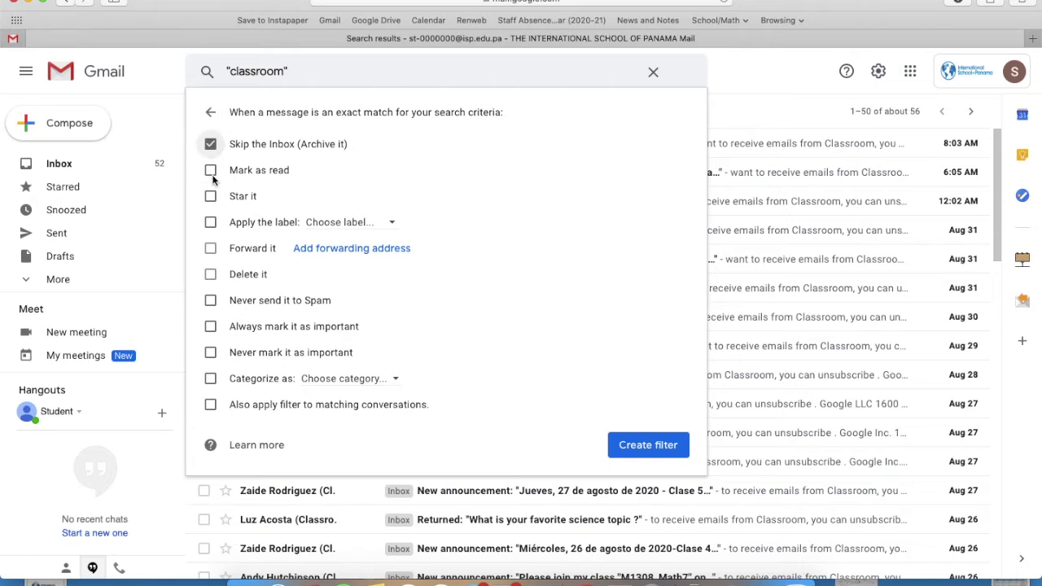
Step: Have the filter apply a new label named "Google Classroom"
left_click(210, 222)
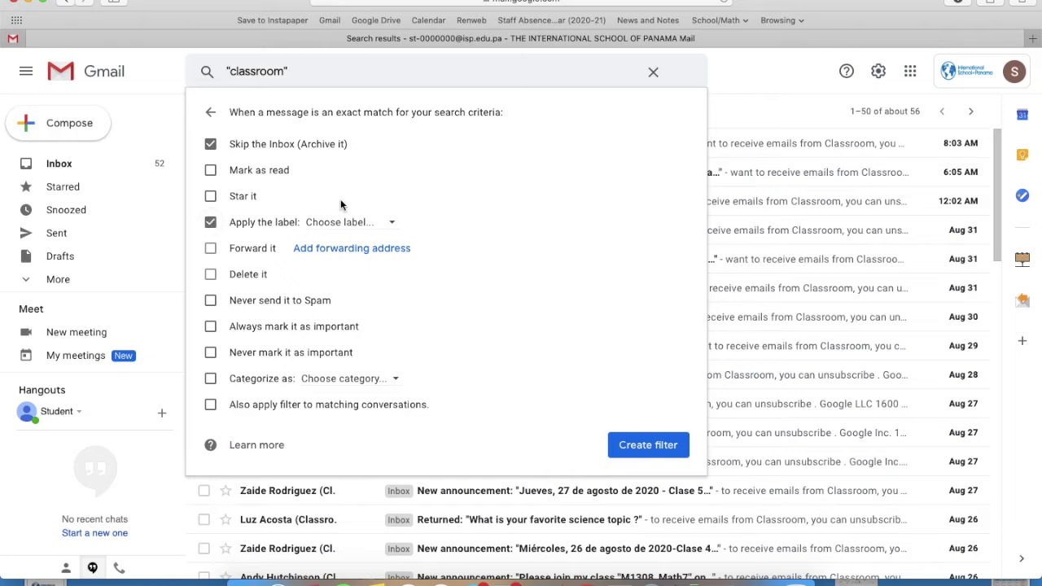
left_click(342, 223)
left_click(356, 254)
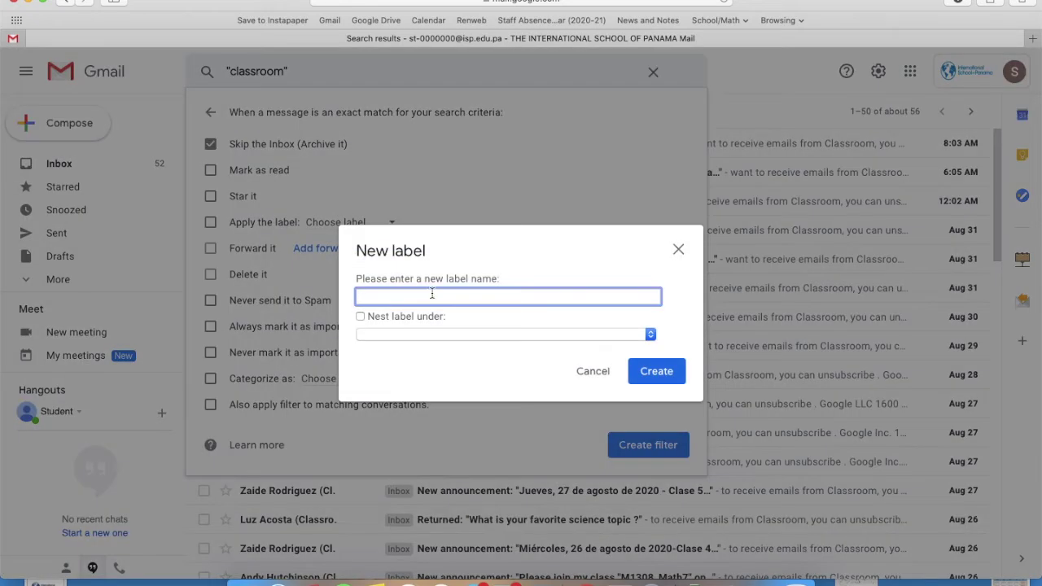
type("Google Classroom")
left_click(657, 373)
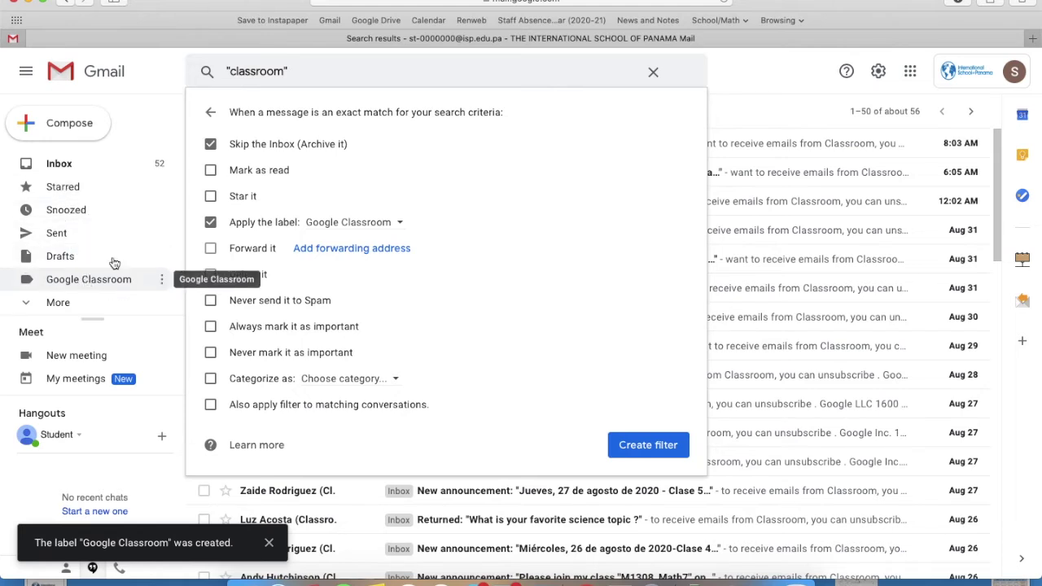
Step: Apply the filter to matching conversations as well and create it
left_click(210, 407)
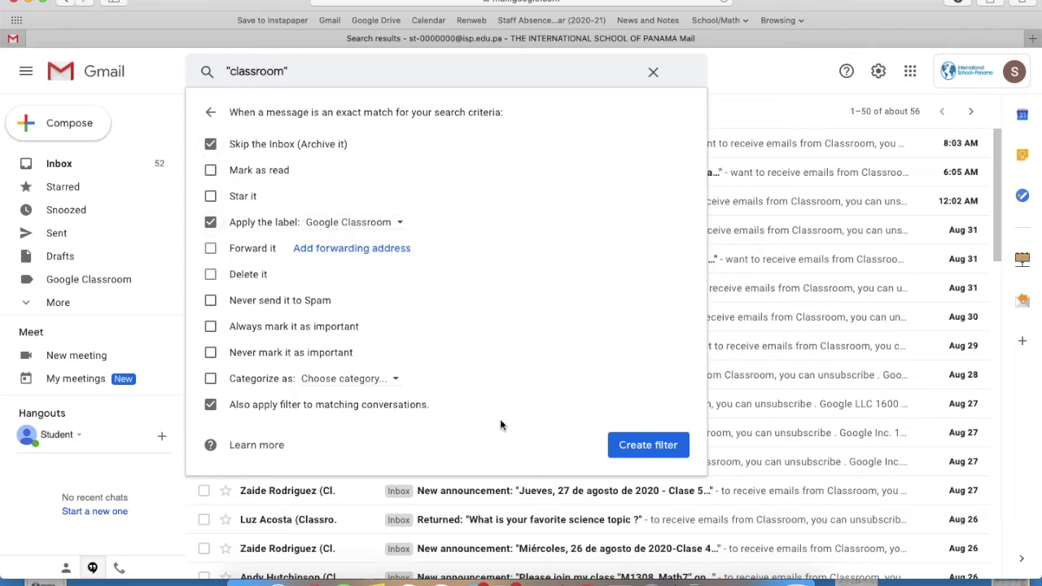
left_click(661, 445)
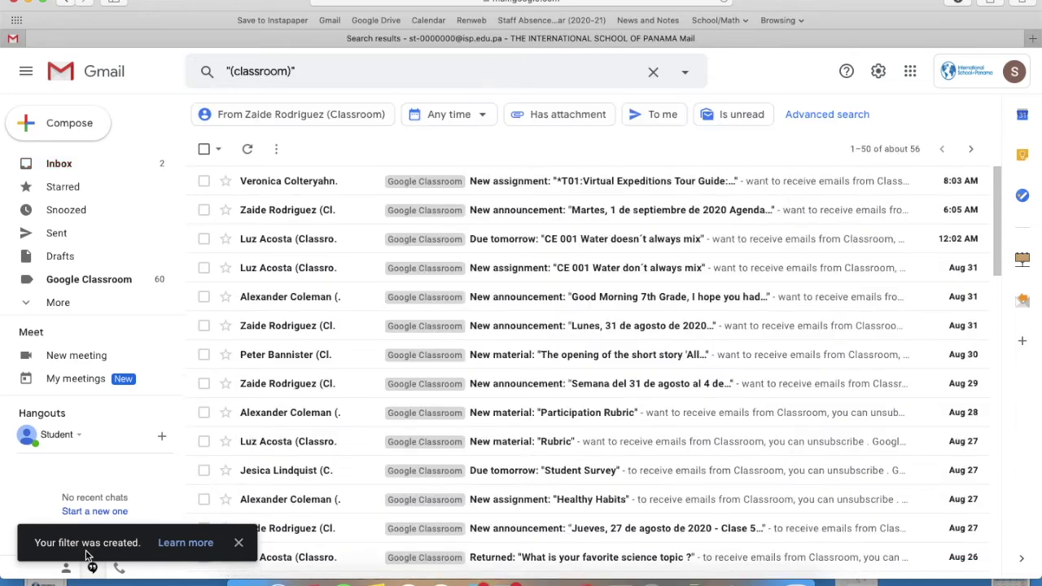
Step: Check the inbox and look through the messages filed under the Google Classroom label
left_click(74, 165)
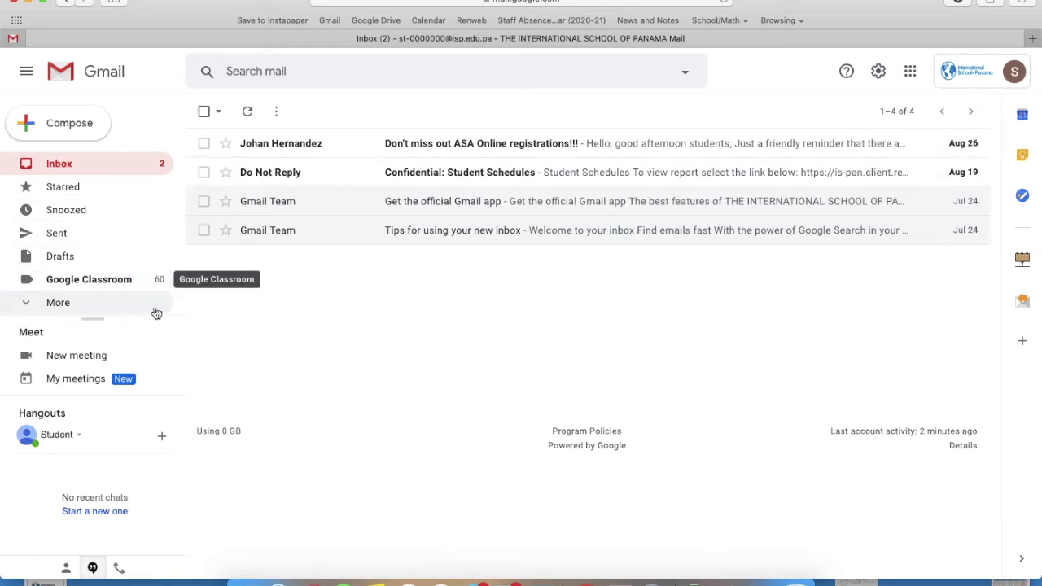
left_click(107, 283)
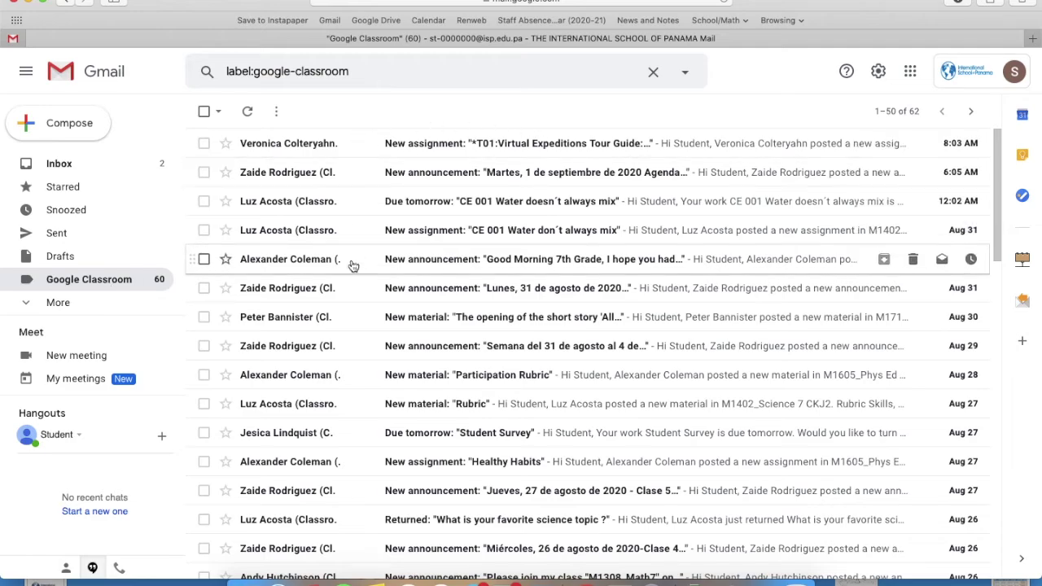
scroll(338, 413, "down", 2)
scroll(340, 415, "down", 5)
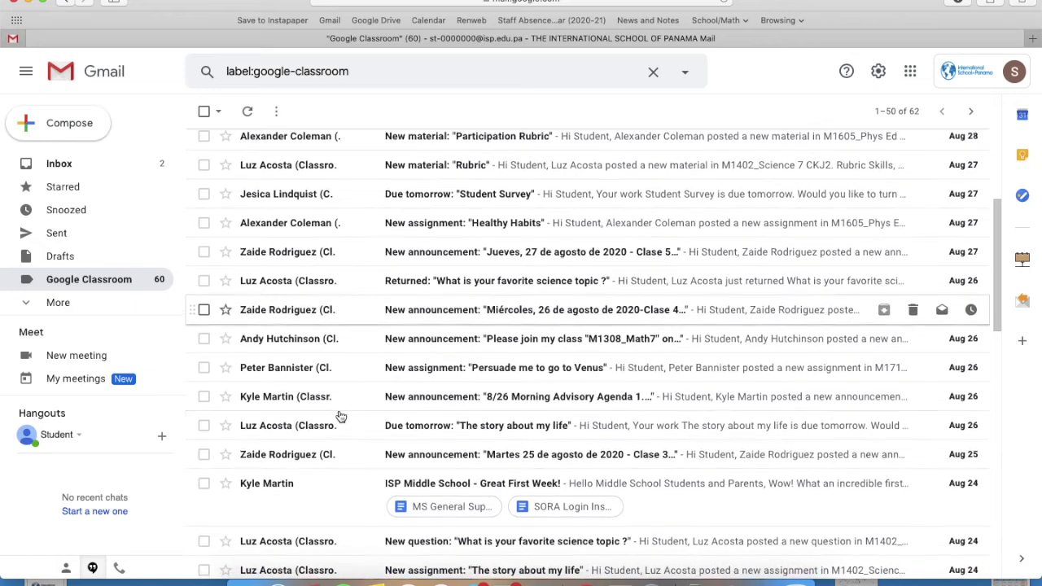
scroll(340, 417, "down", 1)
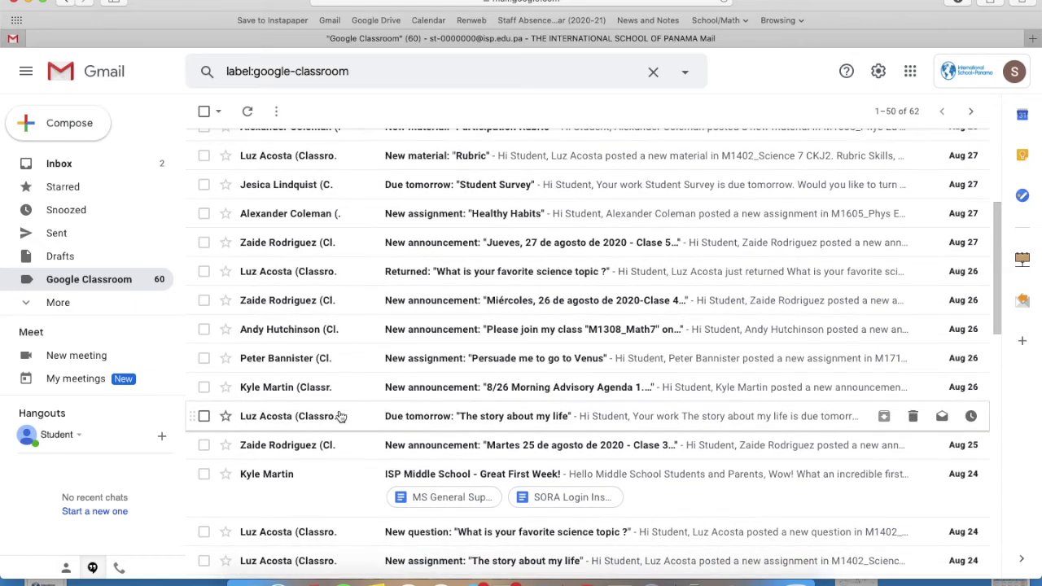
scroll(340, 415, "up", 5)
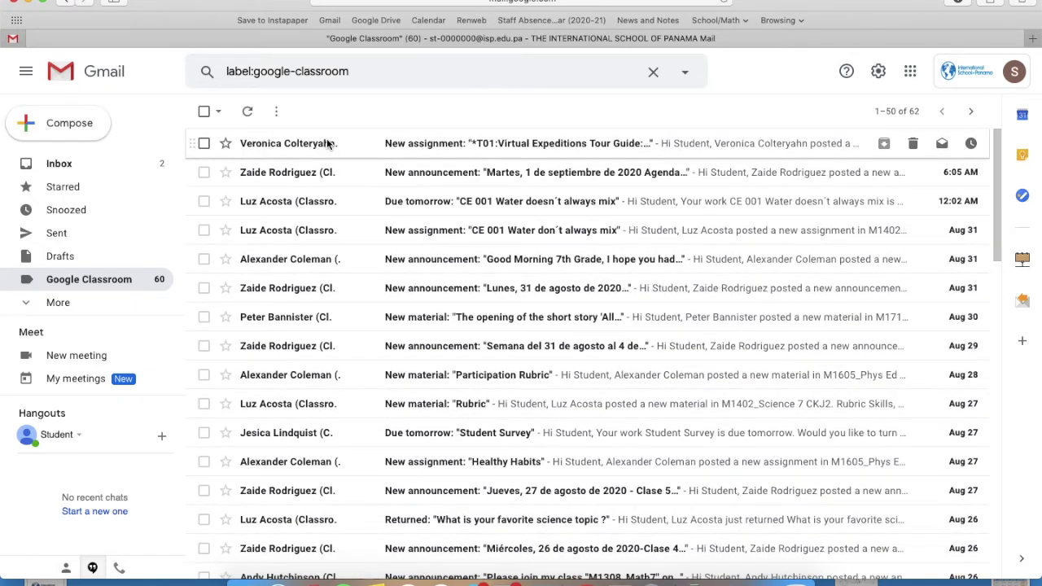
Step: Read the newest Google Classroom message, about the Virtual Expeditions Tour Guide assignment, and return to the inbox
left_click(328, 143)
scroll(373, 485, "down", 4)
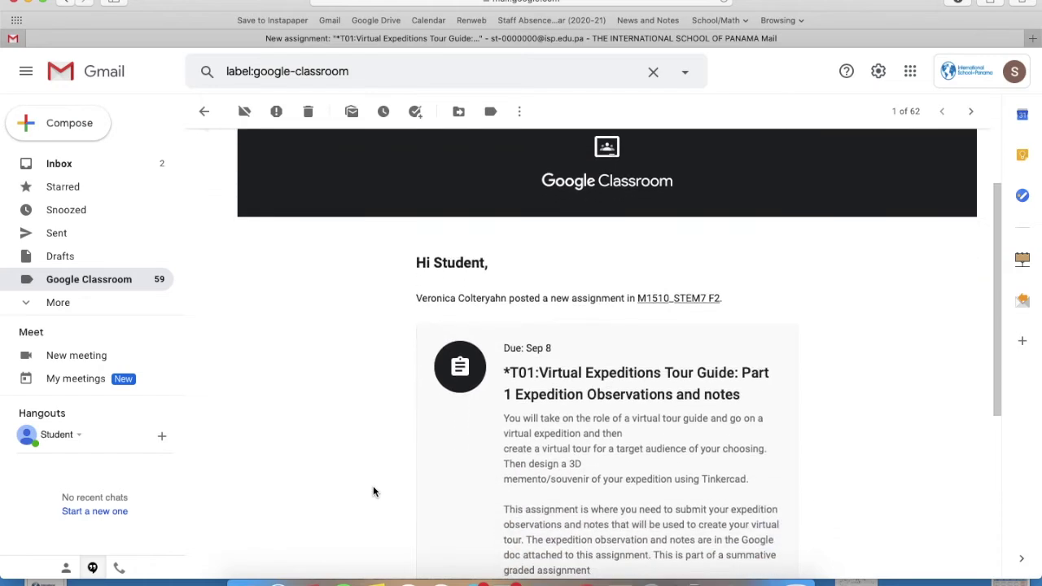
scroll(373, 491, "down", 2)
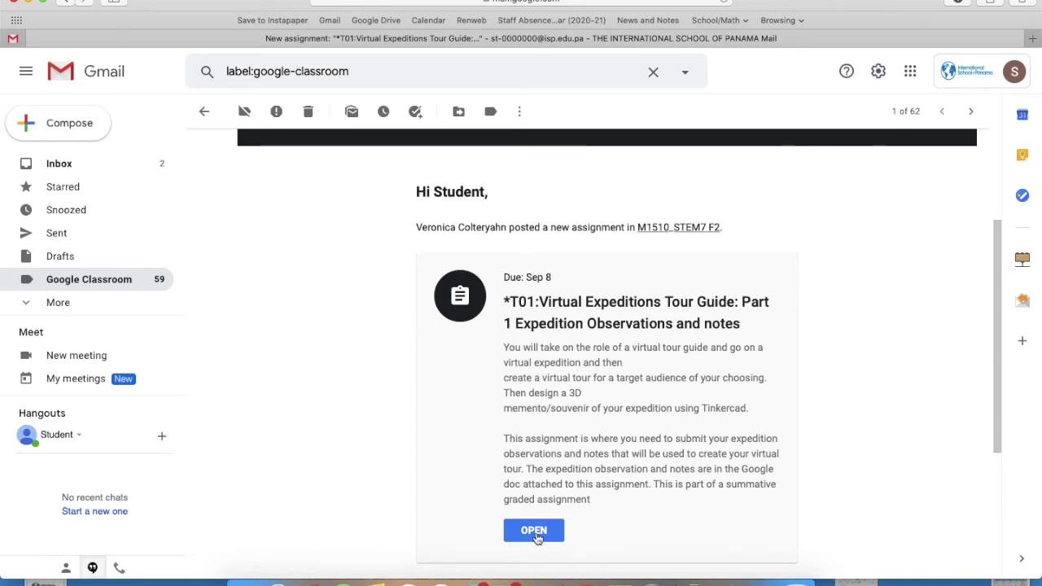
scroll(536, 539, "up", 4)
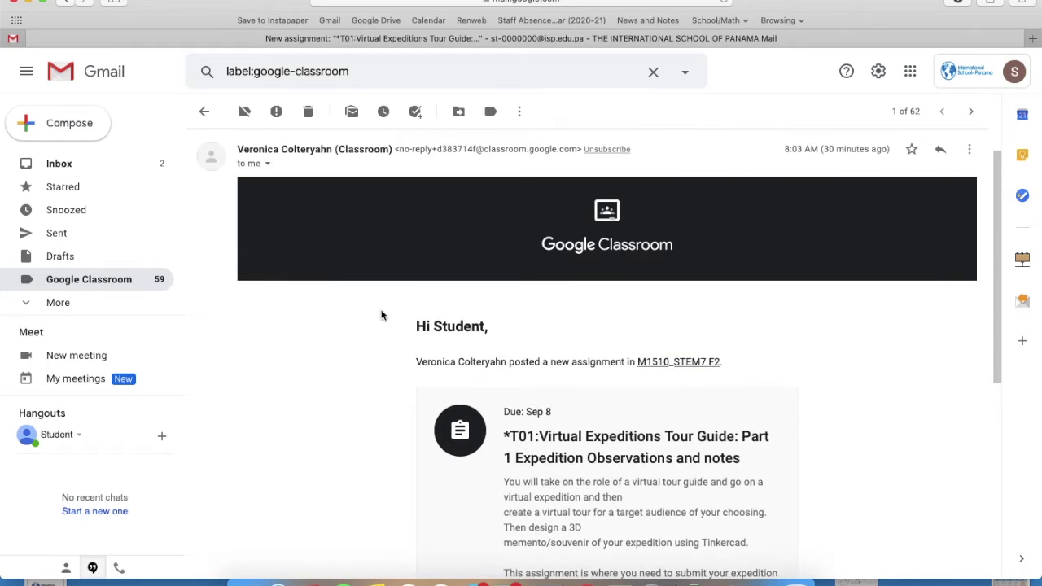
left_click(204, 111)
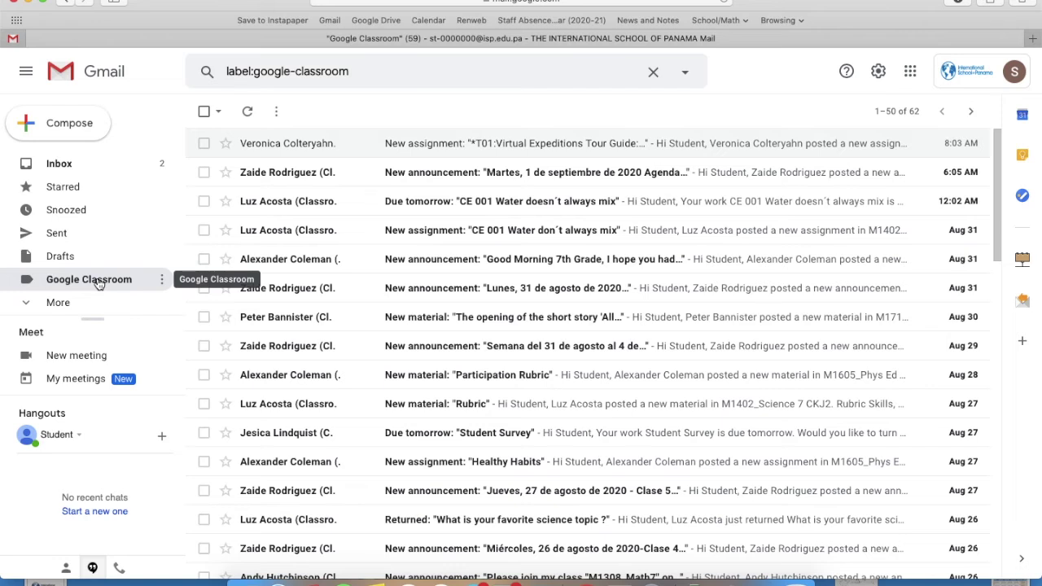
left_click(70, 166)
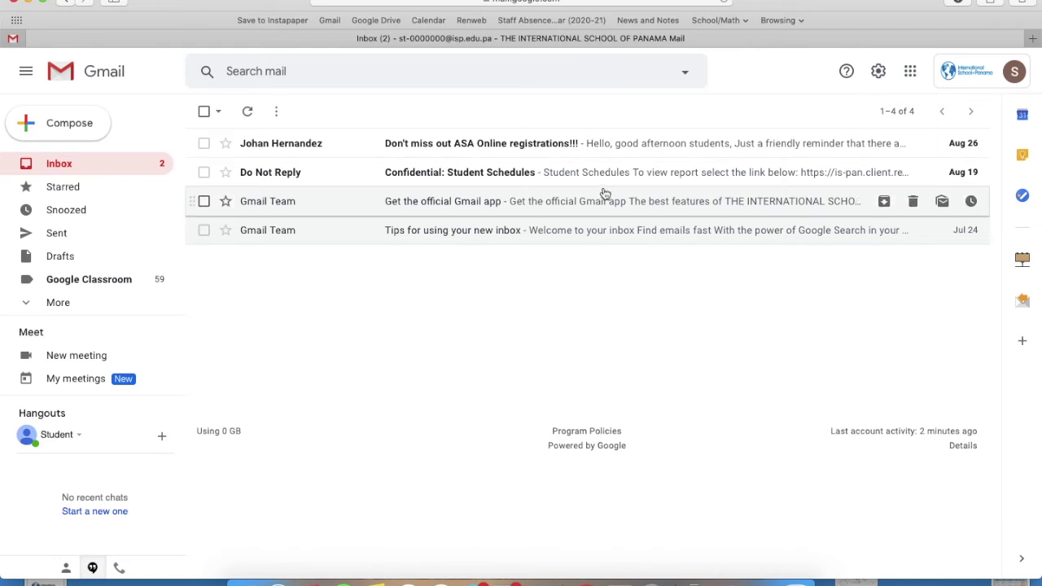
Step: Switch to Google Calendar and view the details of the September 1 assignment "CE 001 Water doesn´t always mix"
left_click(915, 76)
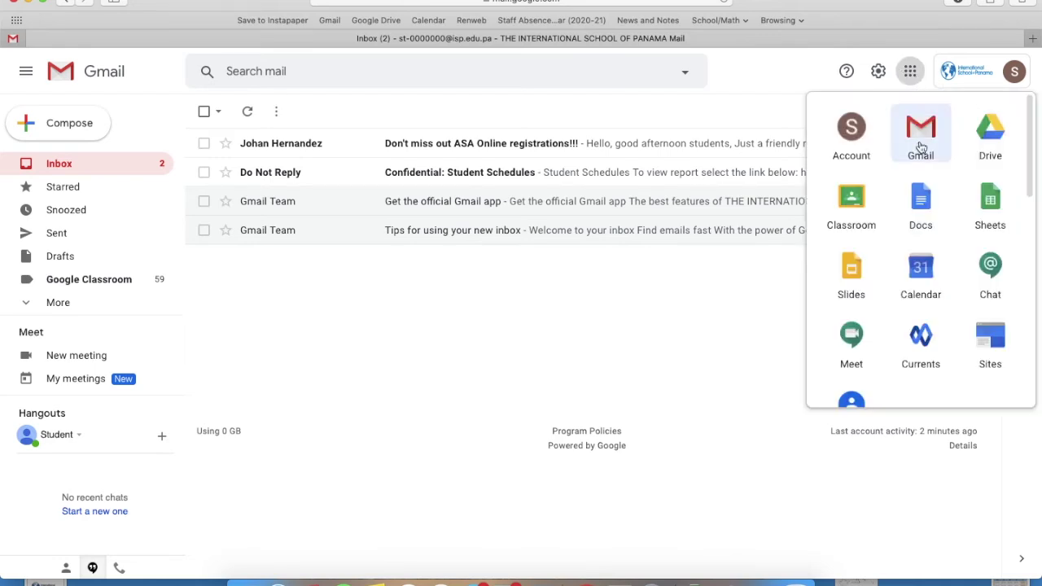
left_click(920, 275)
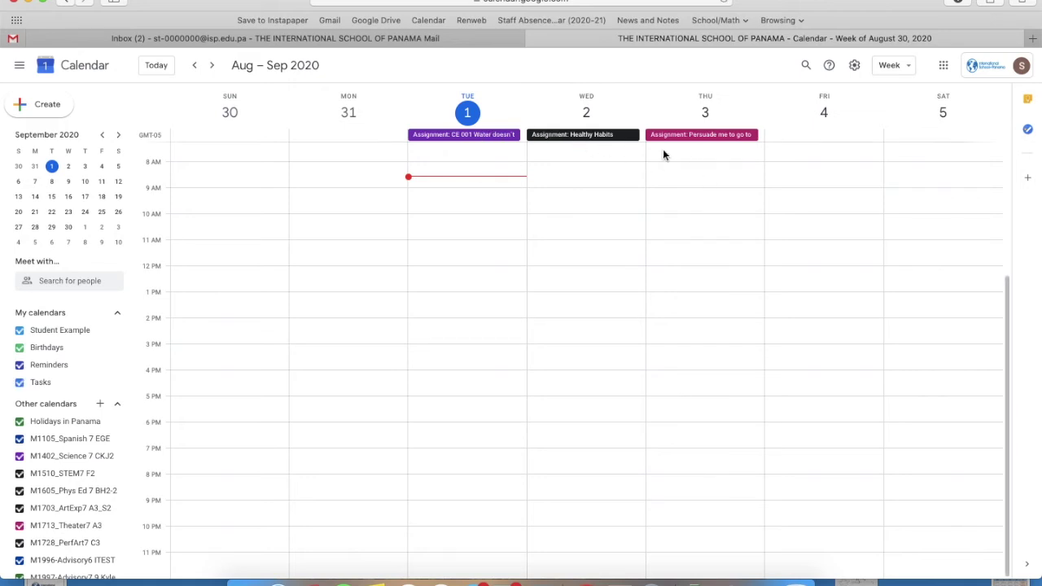
left_click(491, 140)
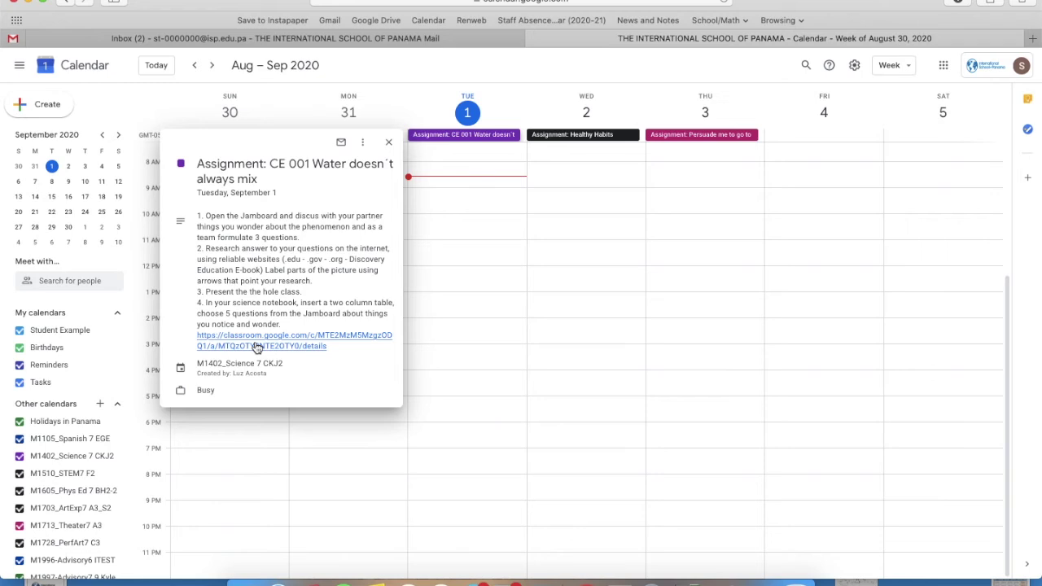
left_click(388, 143)
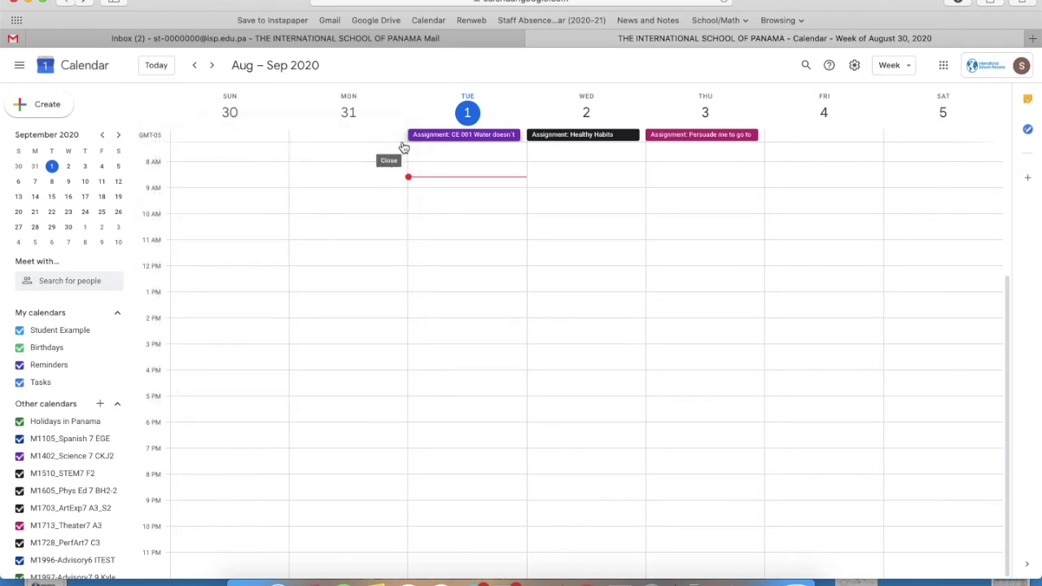
Step: Read the full details of the September 3 assignment "Persuade me to go to Venus" and close them
left_click(695, 137)
scroll(587, 318, "down", 1)
scroll(551, 318, "up", 1)
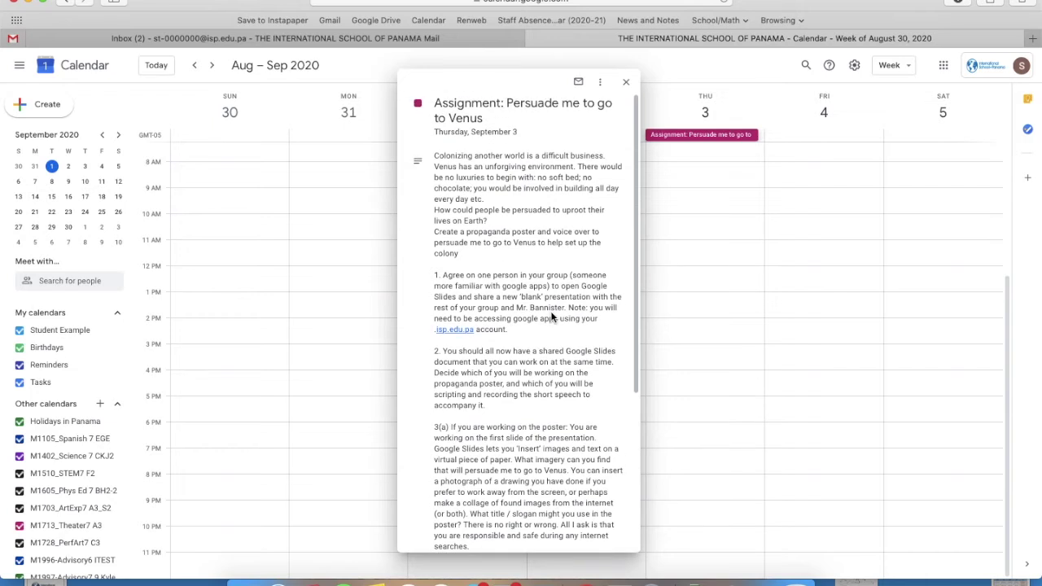
scroll(551, 318, "down", 5)
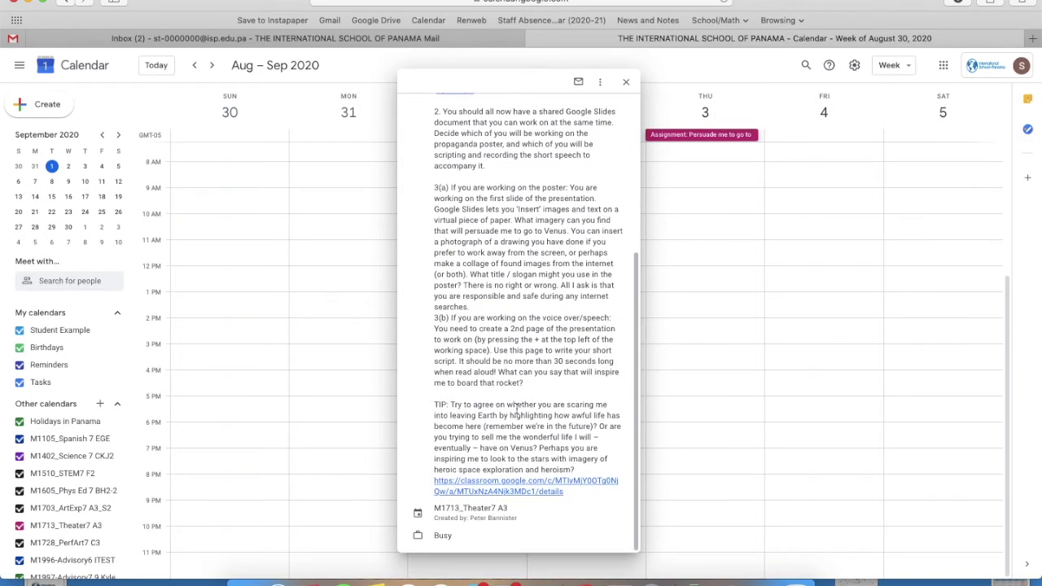
left_click(626, 82)
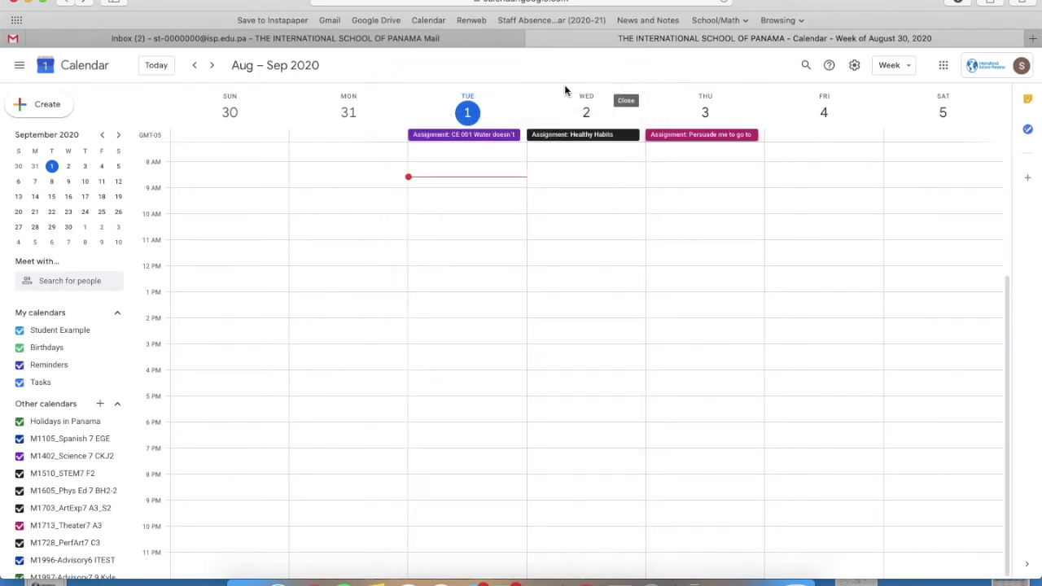
Step: Go to the week of September 6 and view the details of the September 8 Virtual Expeditions assignment
left_click(211, 65)
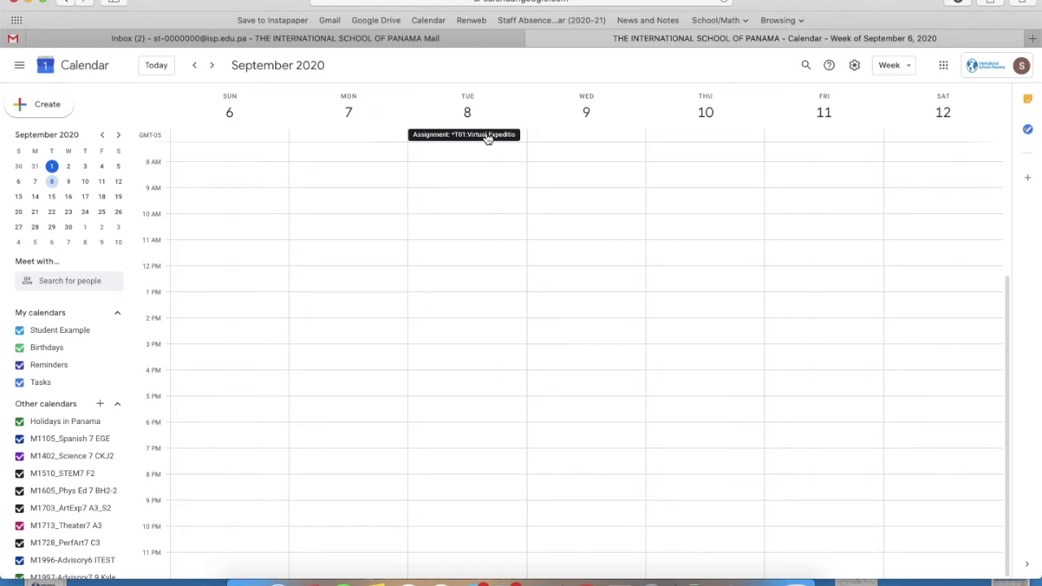
left_click(482, 137)
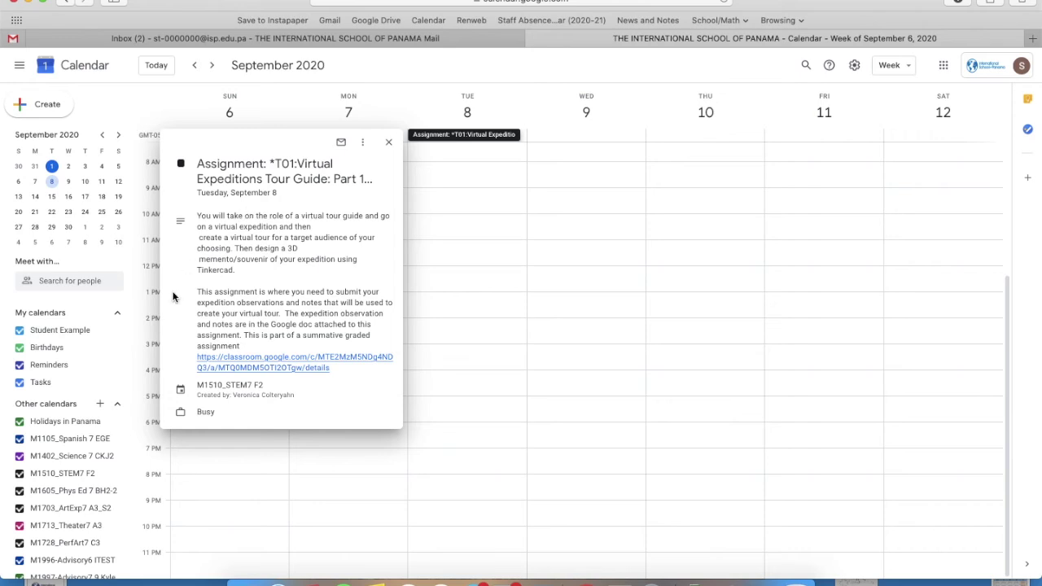
left_click(389, 143)
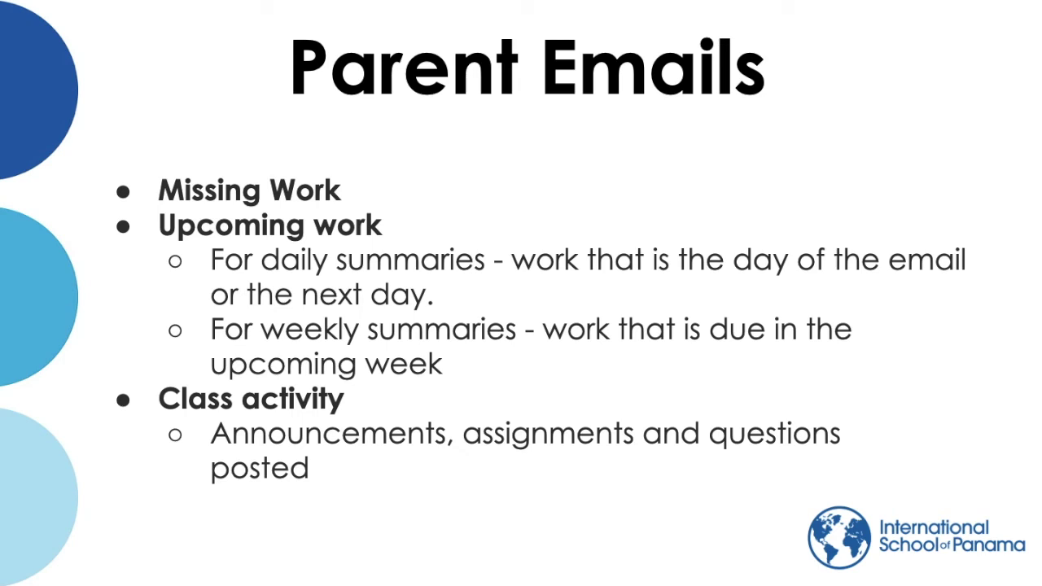
key("Right")
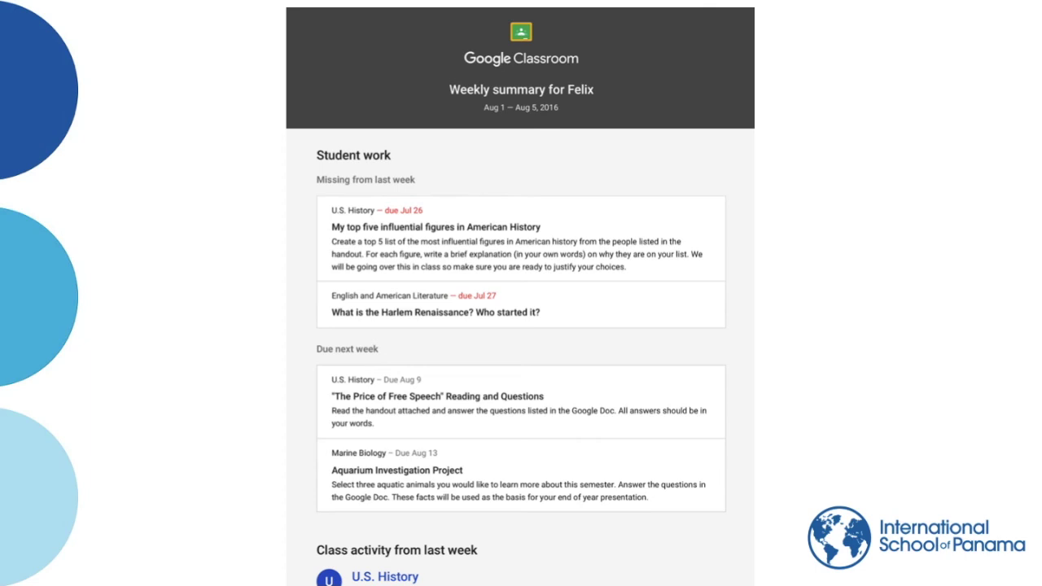
left_click(3, 285)
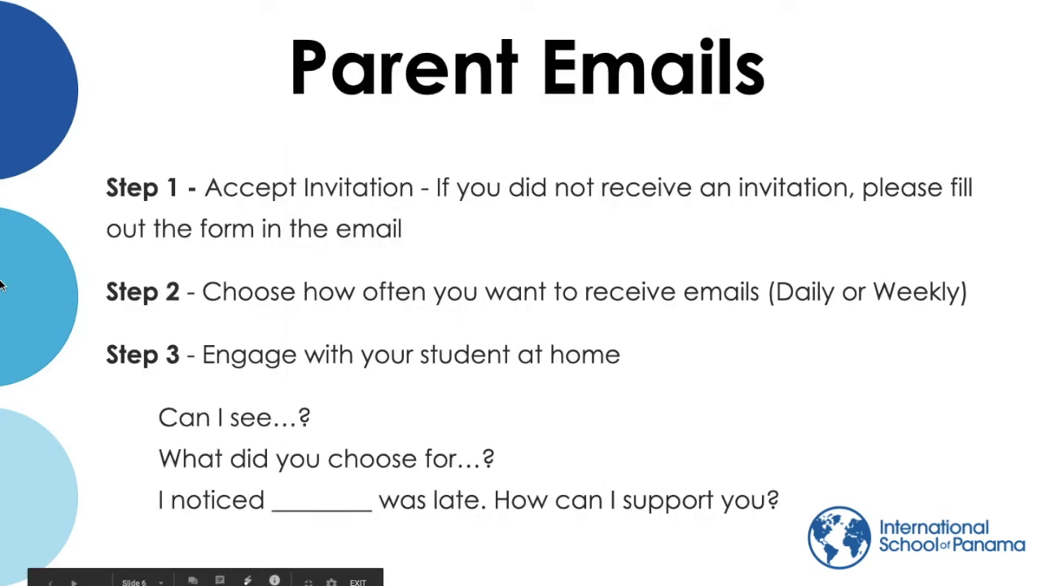